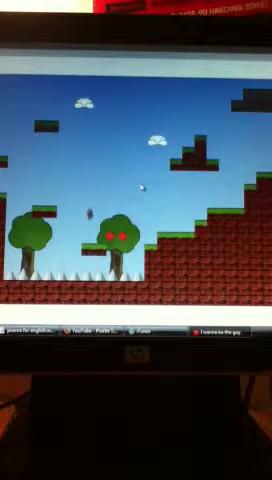
key(Left)
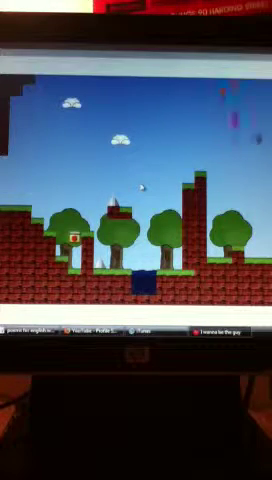
key(Right)
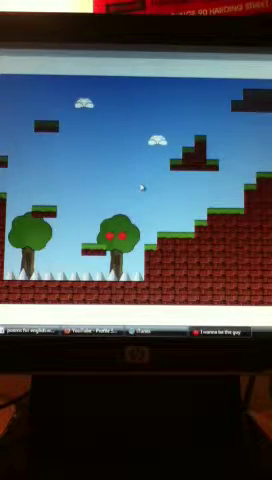
key(shift)
key(Right)
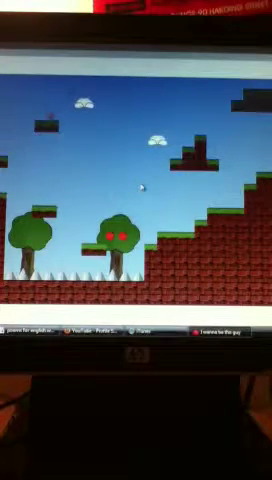
key(Right)
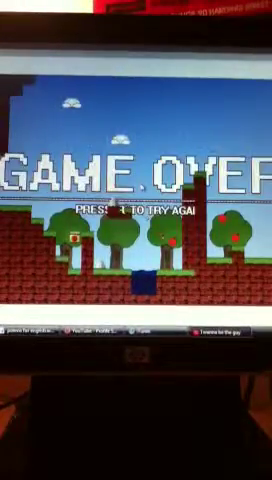
key(r)
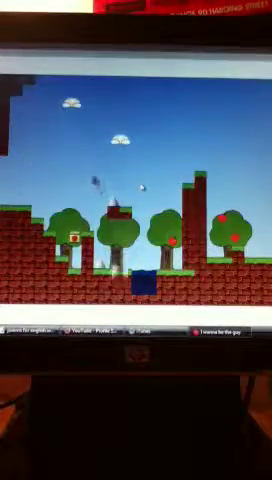